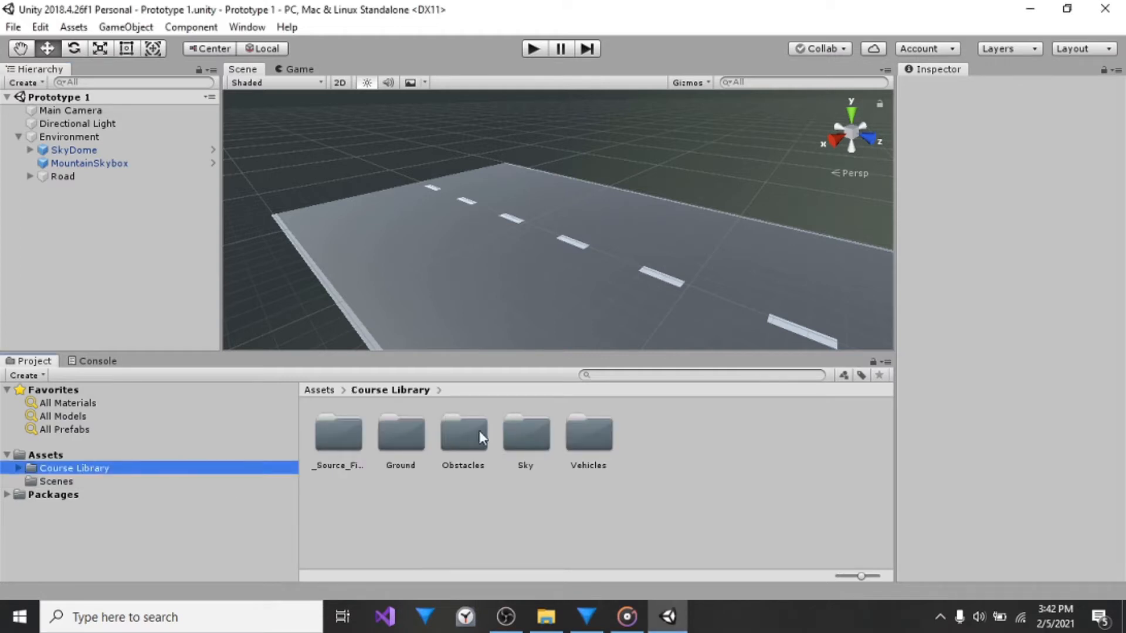
Add the red Veh_Ute_Red_Z vehicle from the Course Library's Vehicles folder to the Prototype 1 scene hierarchy.
{"action": "double_click", "coordinate": [607, 437]}
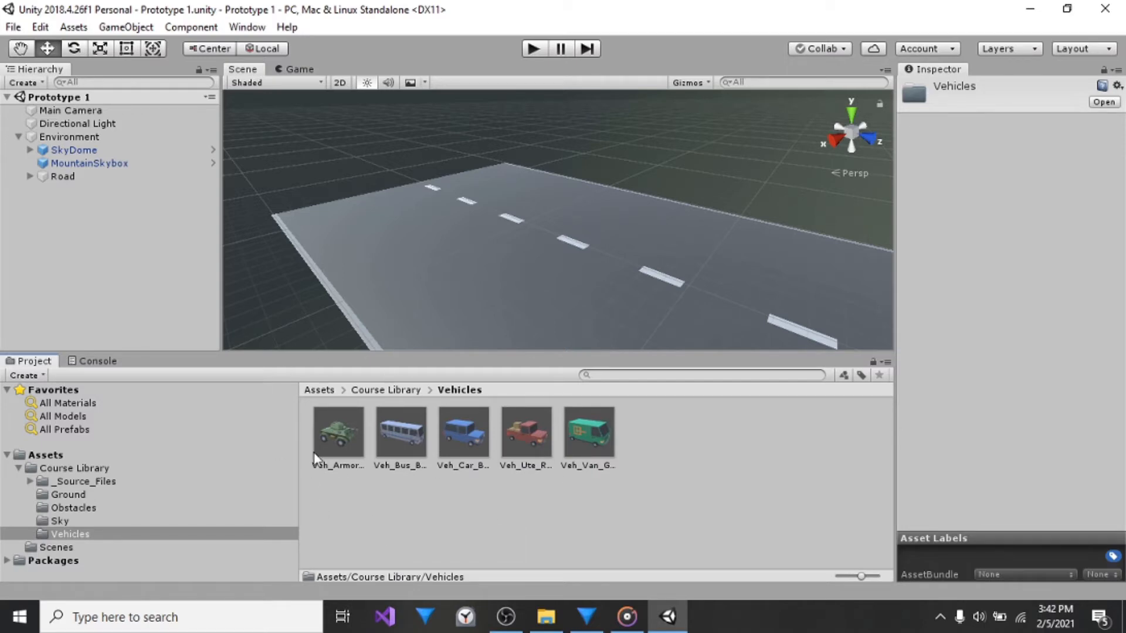
{"action": "left_click", "coordinate": [531, 441]}
{"action": "left_click_drag", "start_coordinate": [530, 435], "coordinate": [125, 244]}
{"action": "left_click_drag", "start_coordinate": [77, 196], "coordinate": [78, 200]}
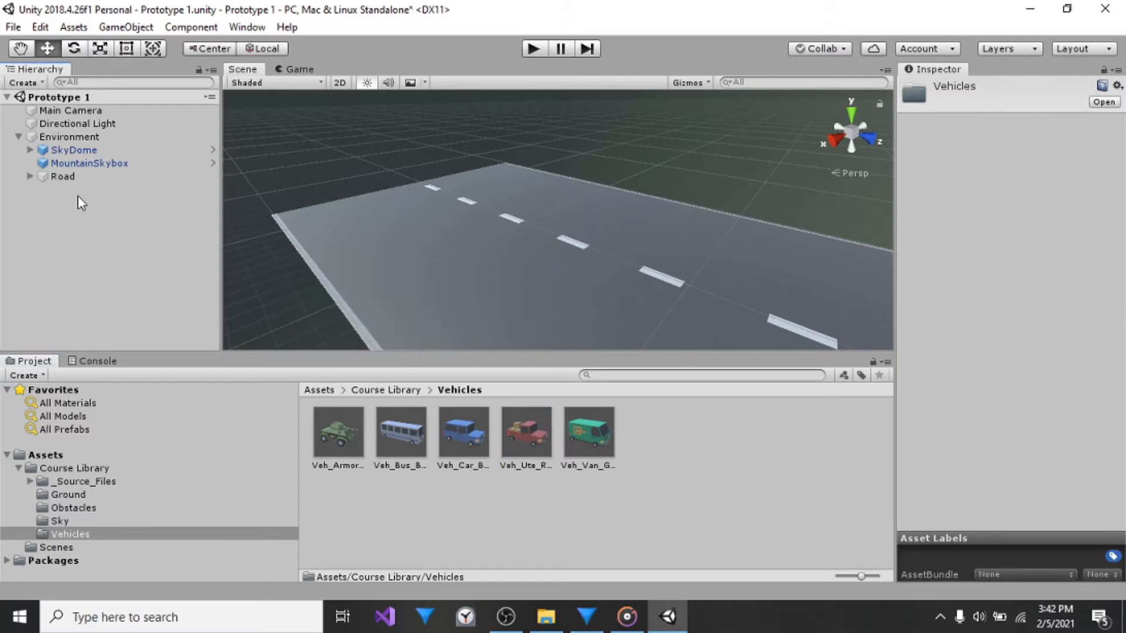
{"action": "left_click", "coordinate": [119, 267]}
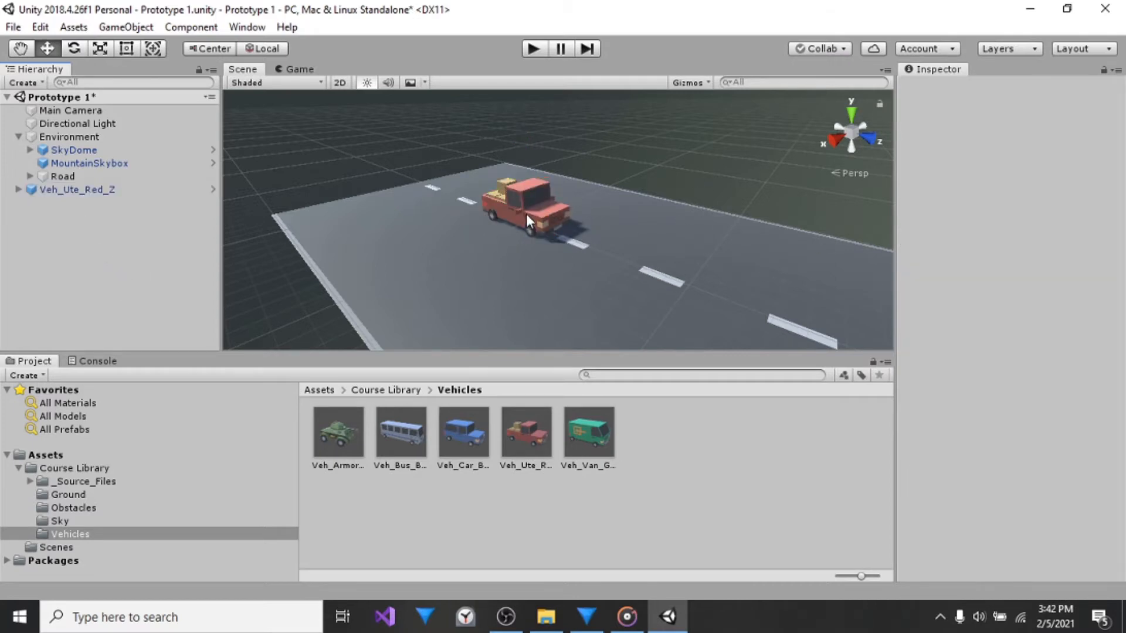
Examine the placed red truck on the road from different angles and distances.
{"action": "scroll", "coordinate": [526, 214], "scroll_direction": "up", "scroll_amount": 5}
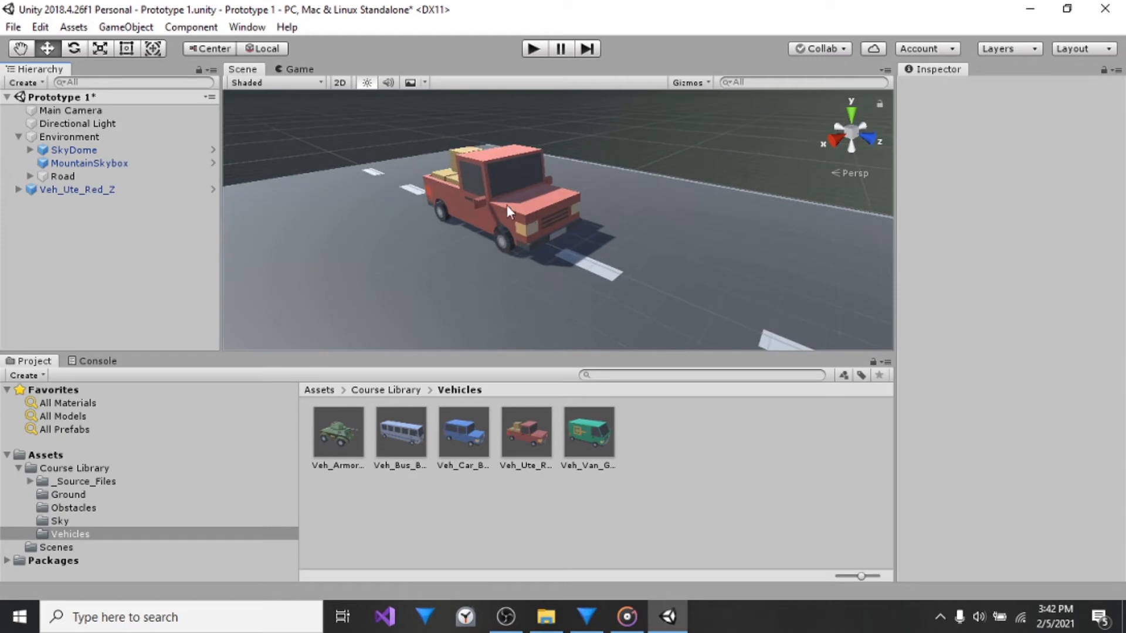
{"action": "left_click_drag", "start_coordinate": [641, 204], "coordinate": [614, 198], "text": "alt"}
{"action": "key", "text": "a"}
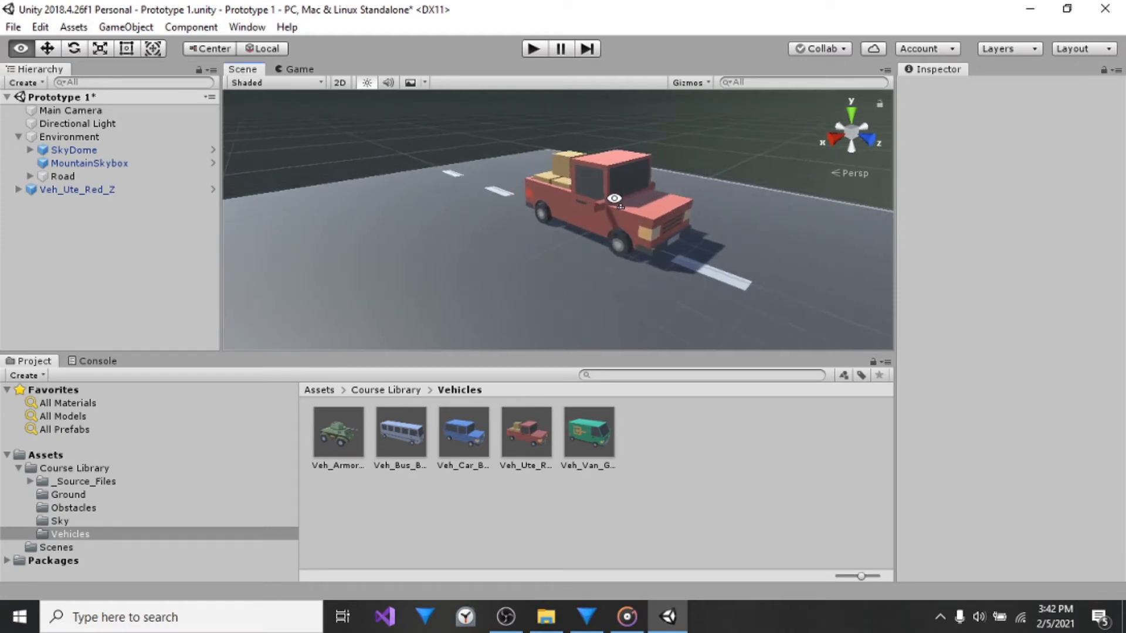
{"action": "key", "text": "d"}
{"action": "key", "text": "w"}
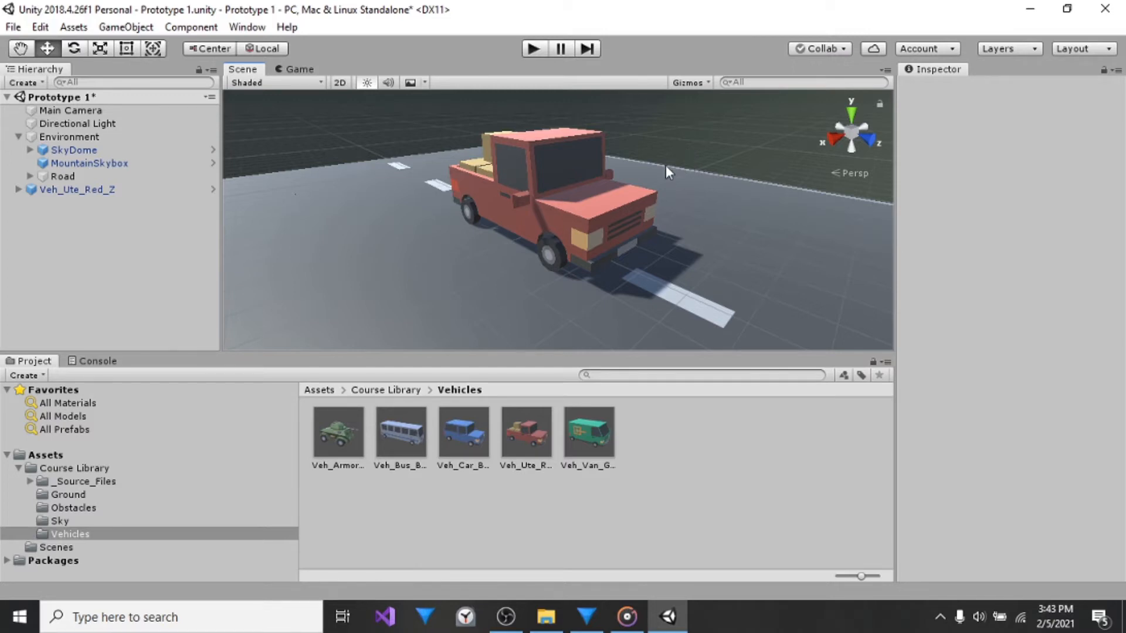
{"action": "scroll", "coordinate": [659, 167], "scroll_direction": "down", "scroll_amount": 5}
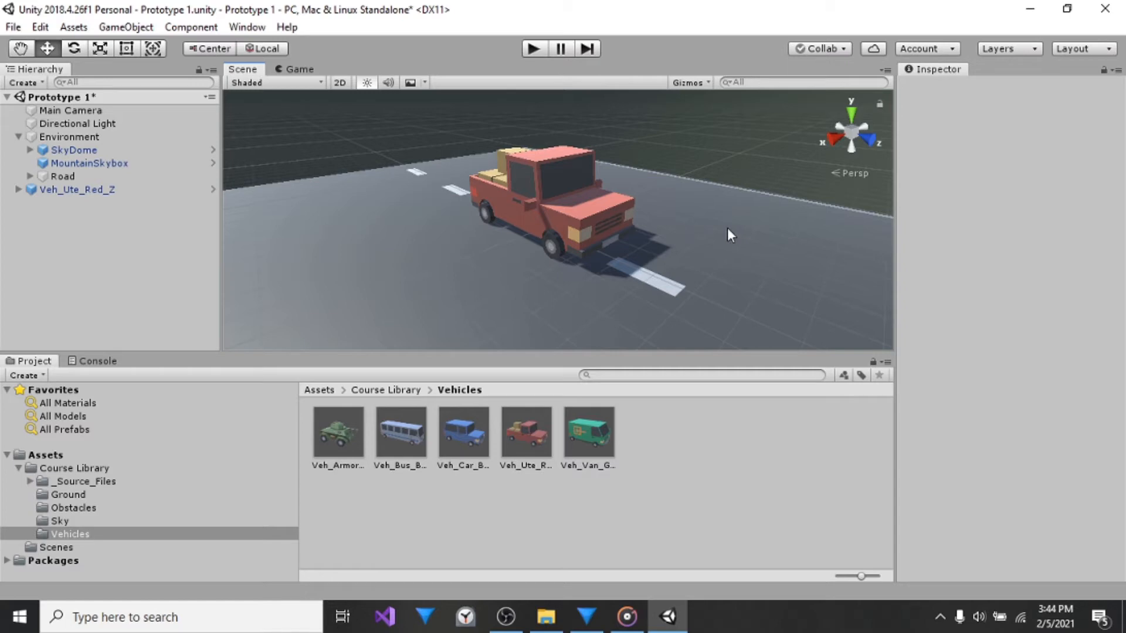
{"action": "key", "text": "alt"}
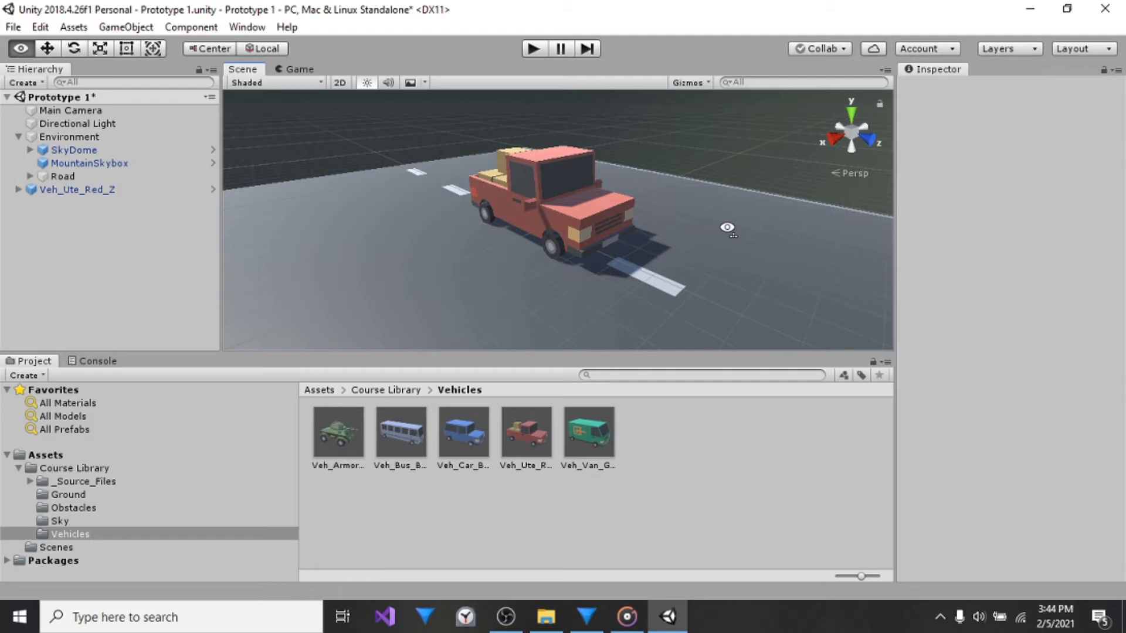
{"action": "left_click_drag", "start_coordinate": [727, 226], "coordinate": [727, 210], "text": "alt"}
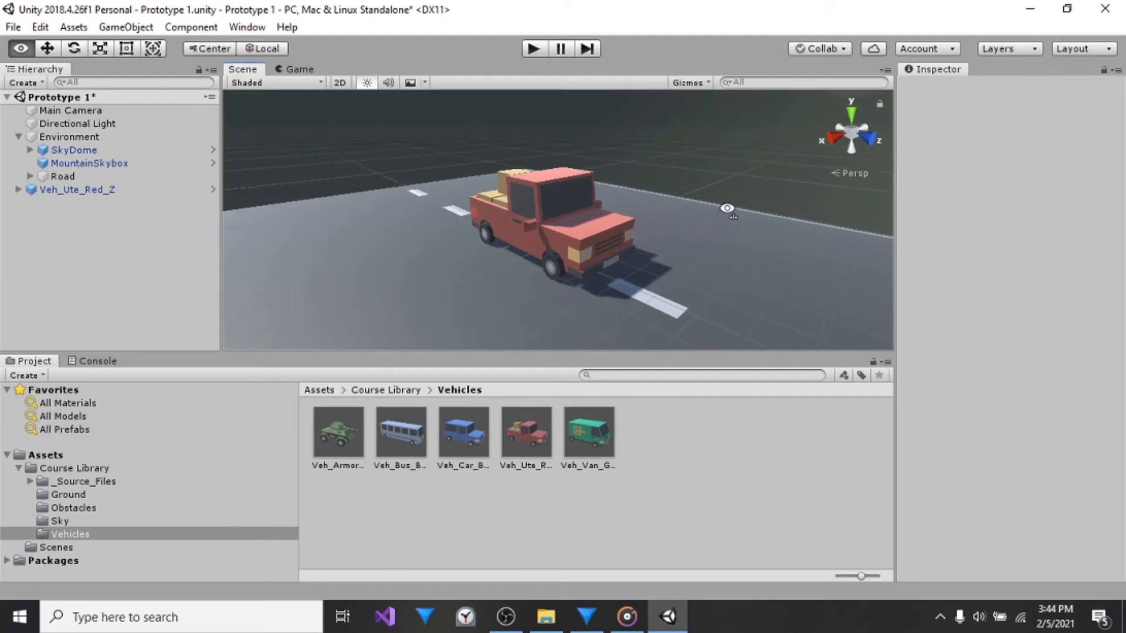
{"action": "scroll", "coordinate": [727, 209], "scroll_direction": "up", "scroll_amount": 10, "text": "alt"}
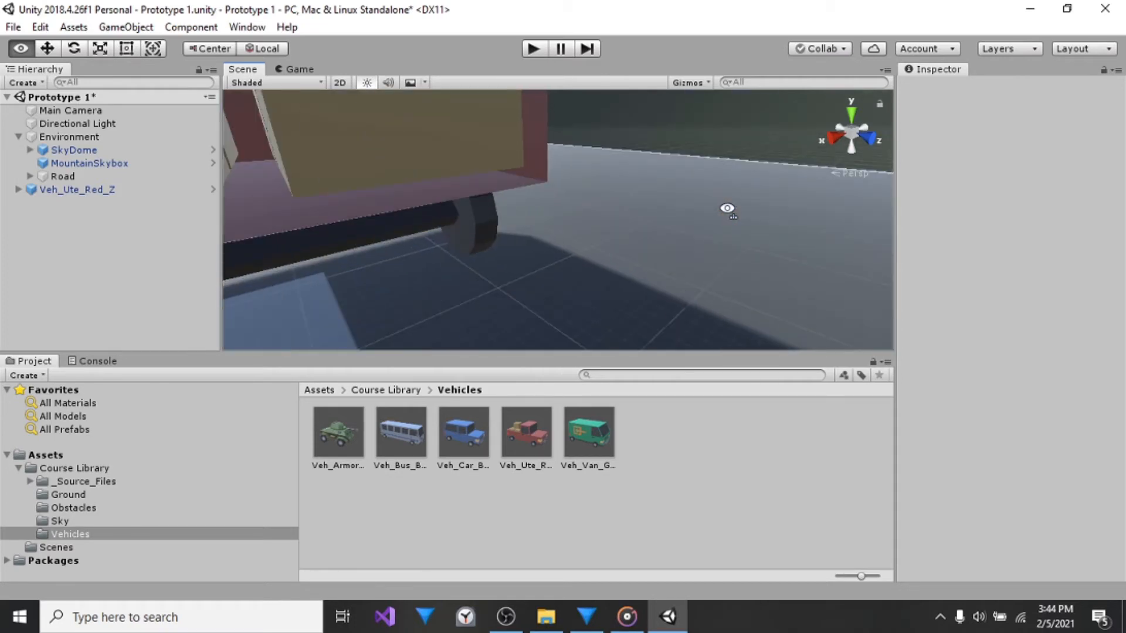
{"action": "scroll", "coordinate": [727, 210], "scroll_direction": "down", "scroll_amount": 10, "text": "alt"}
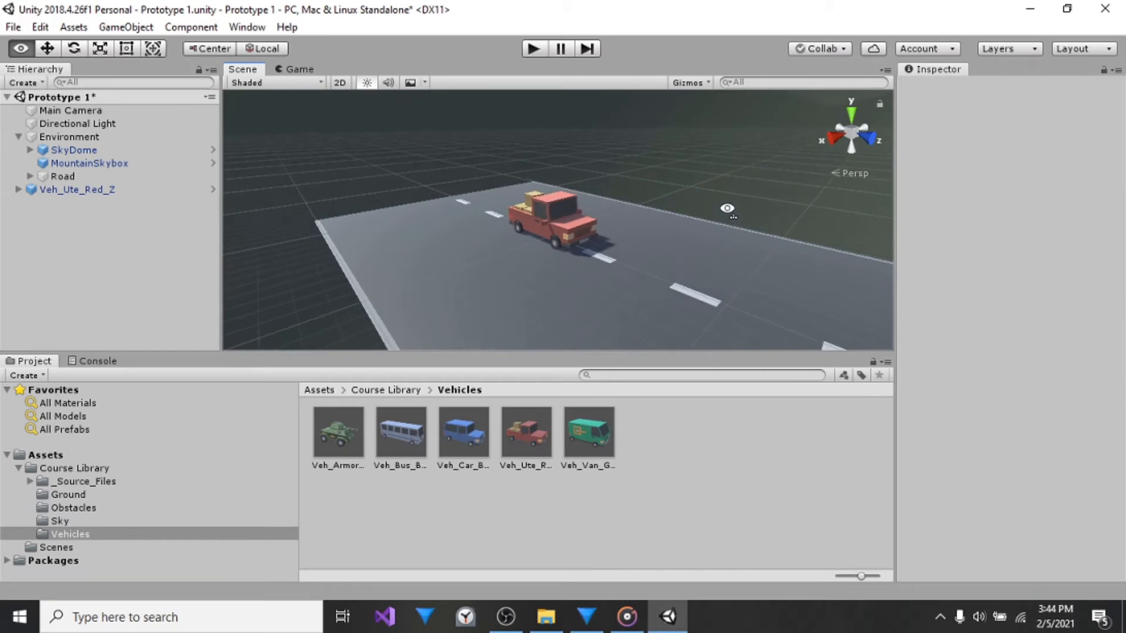
Fly through the scene around the truck and out towards the mountain backdrop.
{"action": "key", "text": "a"}
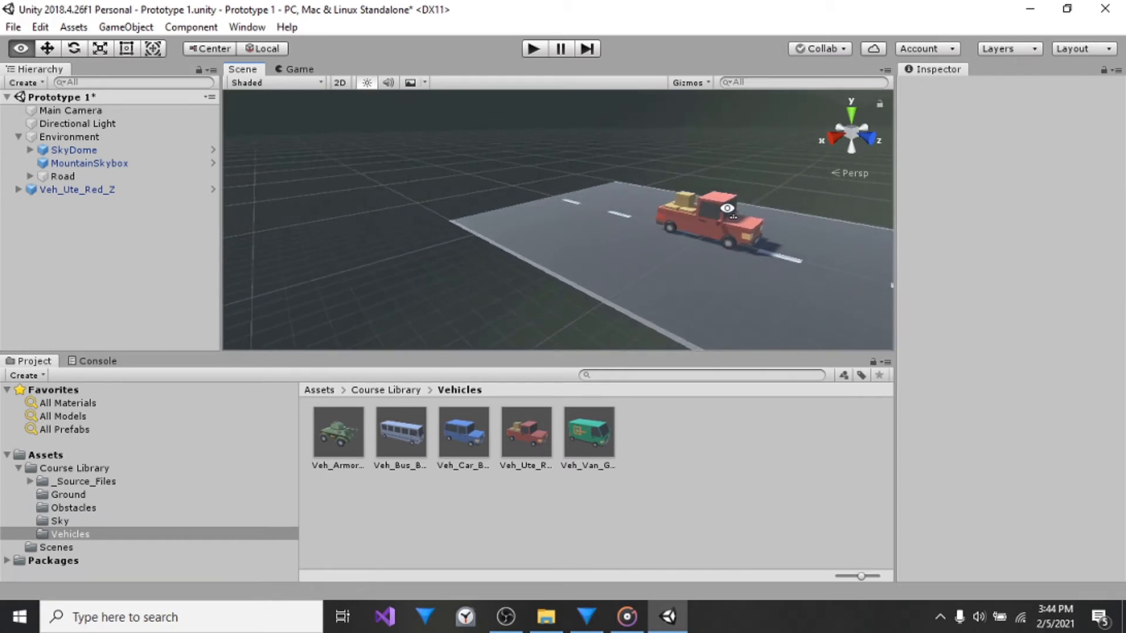
{"action": "key", "text": "d"}
{"action": "key", "text": "a"}
{"action": "key", "text": "w"}
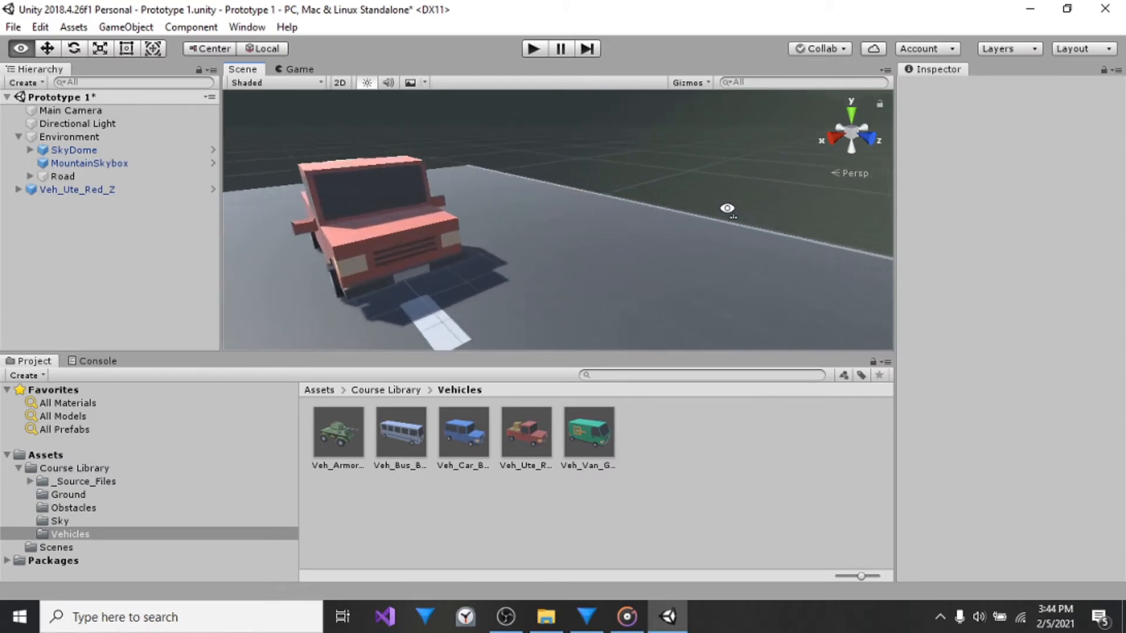
{"action": "key", "text": "s"}
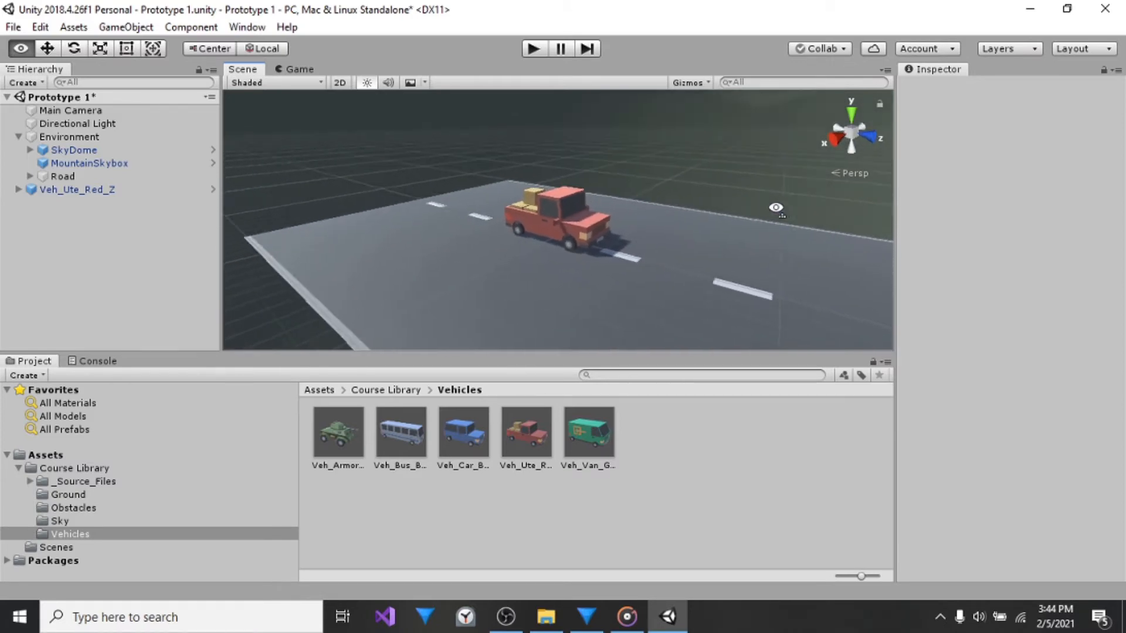
{"action": "key", "text": "w"}
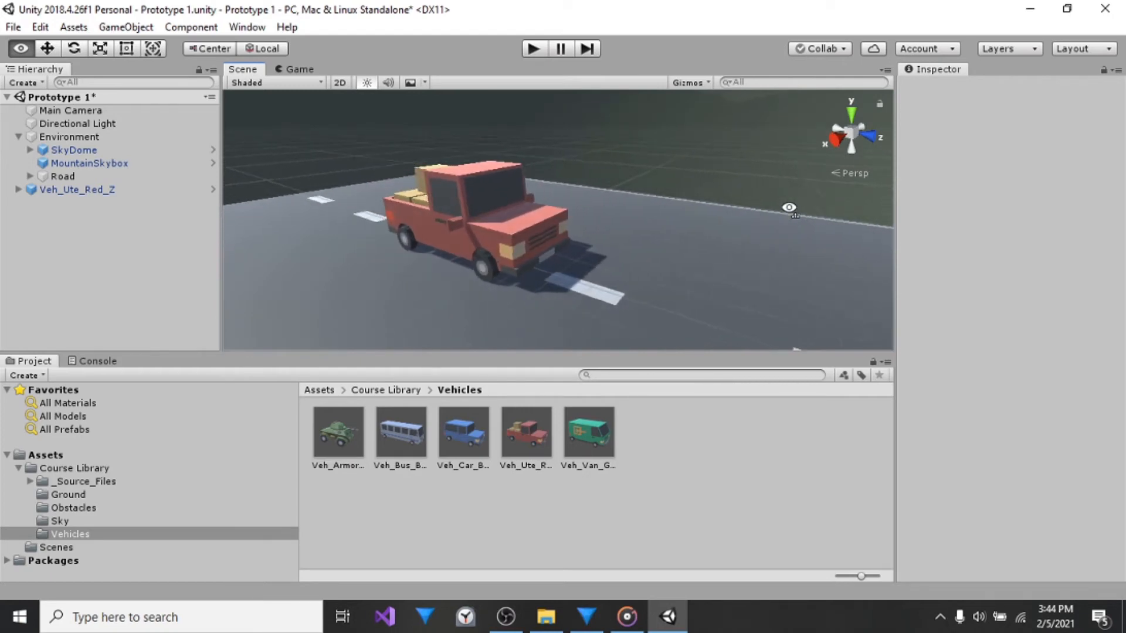
{"action": "key", "text": "s"}
{"action": "right_click_drag", "start_coordinate": [814, 199], "coordinate": [741, 170]}
{"action": "key", "text": "w"}
{"action": "right_click_drag", "start_coordinate": [459, 262], "coordinate": [644, 192]}
{"action": "key", "text": "w"}
{"action": "key", "text": "s"}
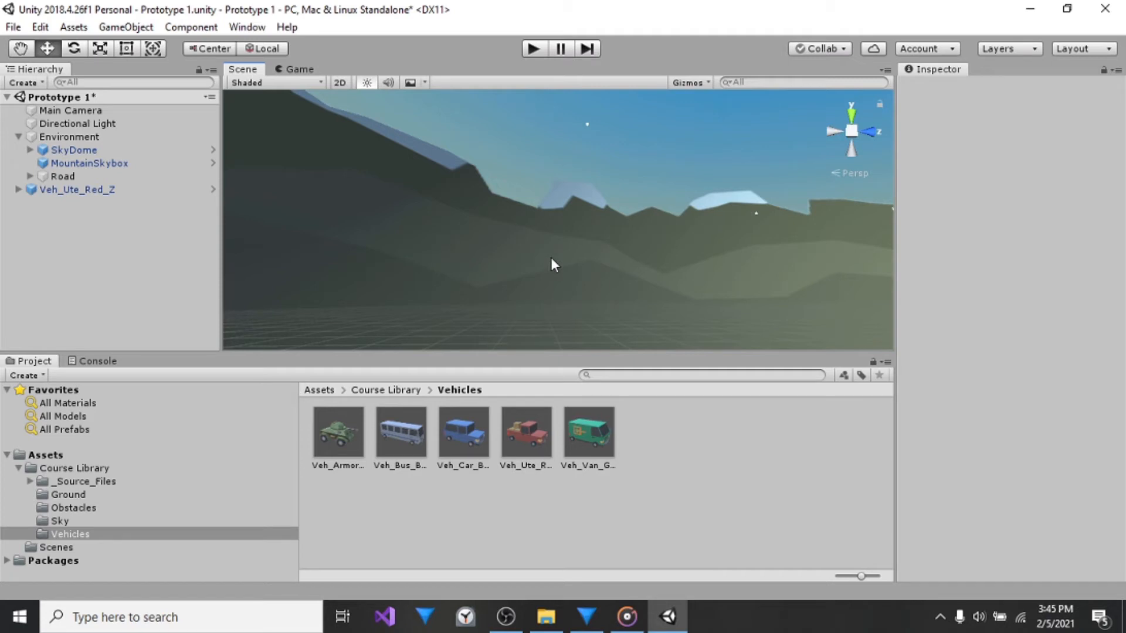
Select Veh_Ute_Red_Z, frame it in the scene view and look at it from the front and above.
{"action": "left_click", "coordinate": [79, 190]}
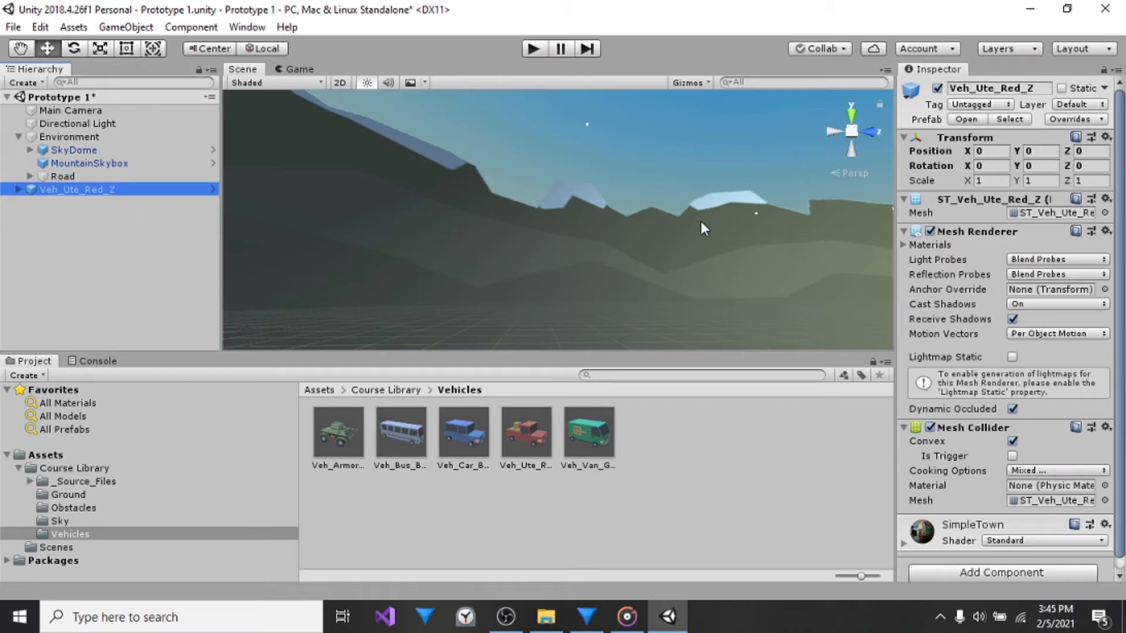
{"action": "key", "text": "f"}
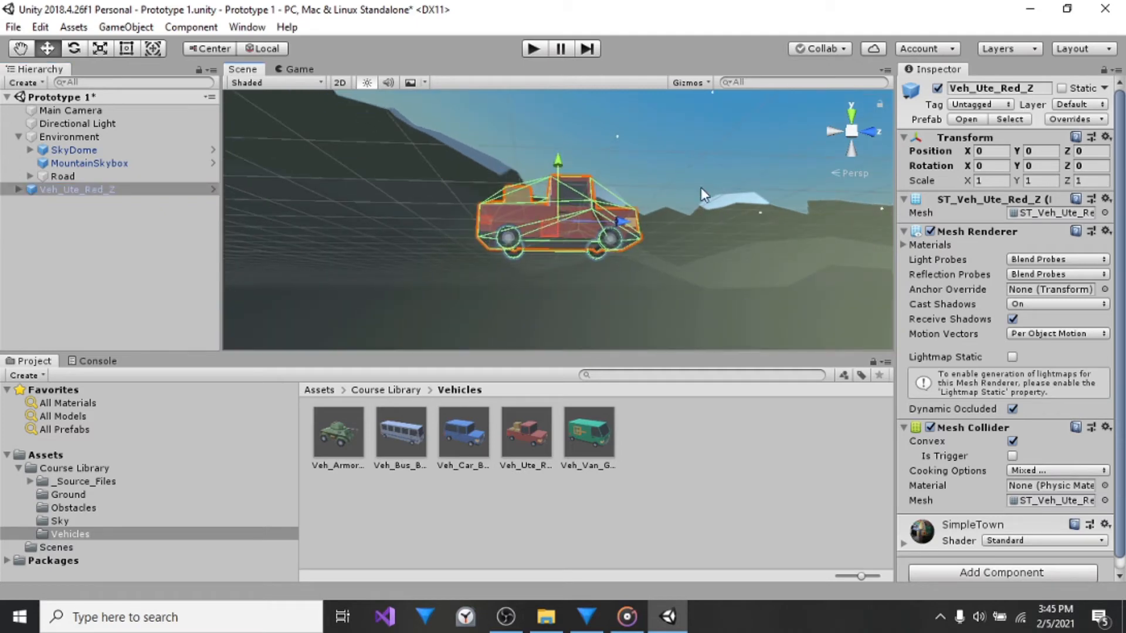
{"action": "left_click_drag", "start_coordinate": [653, 234], "coordinate": [438, 55], "text": "alt"}
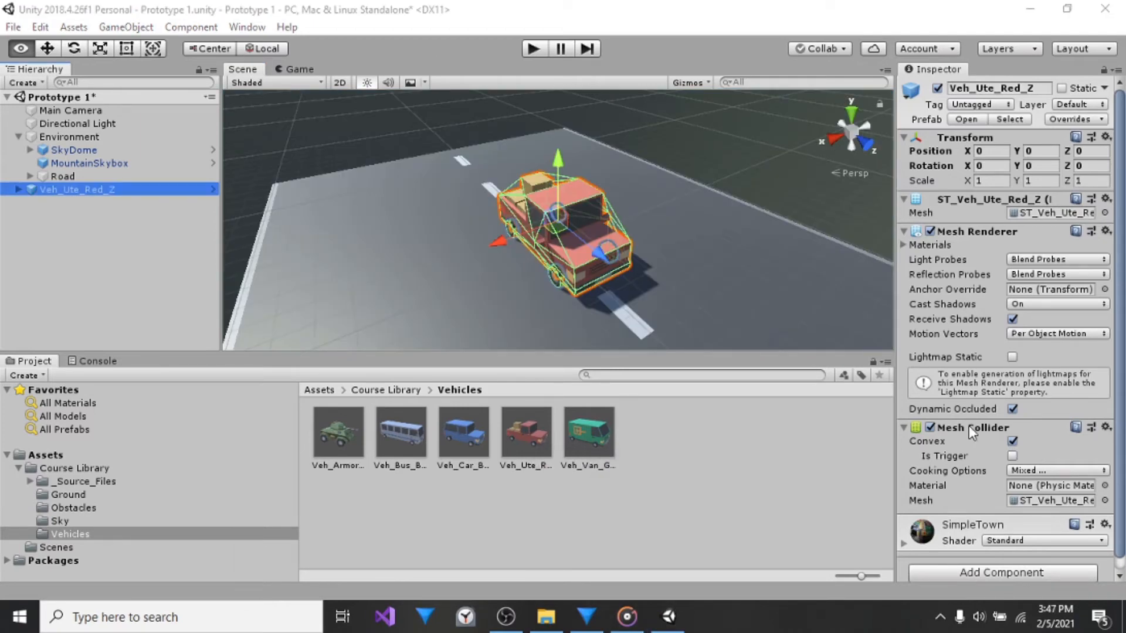
{"action": "right_click", "coordinate": [586, 252]}
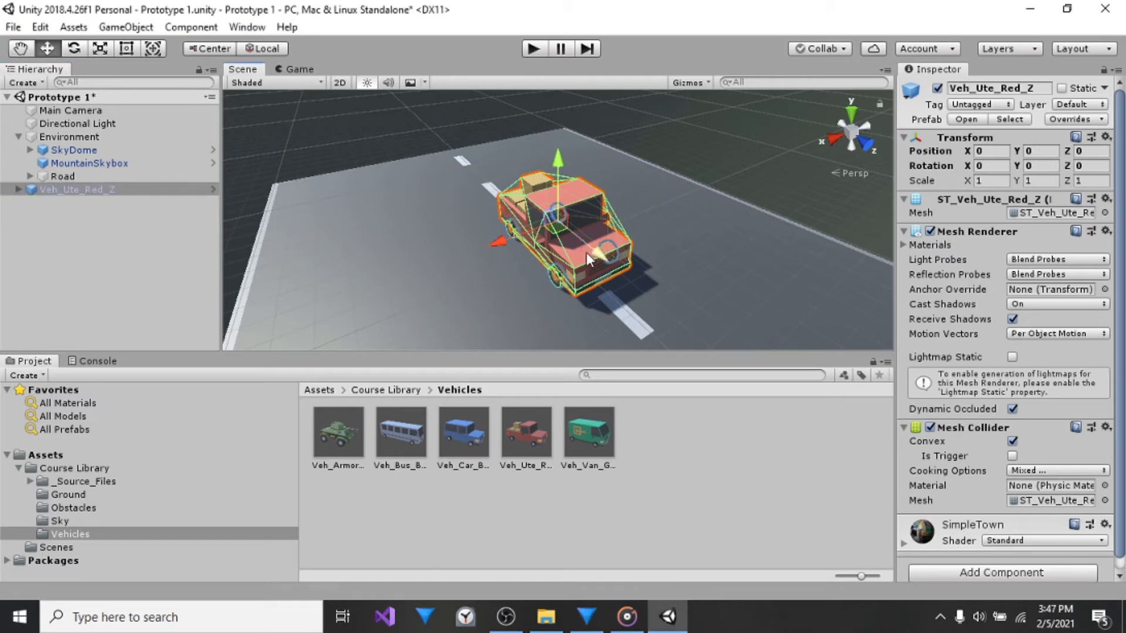
{"action": "left_click_drag", "start_coordinate": [751, 222], "coordinate": [721, 179], "text": "alt"}
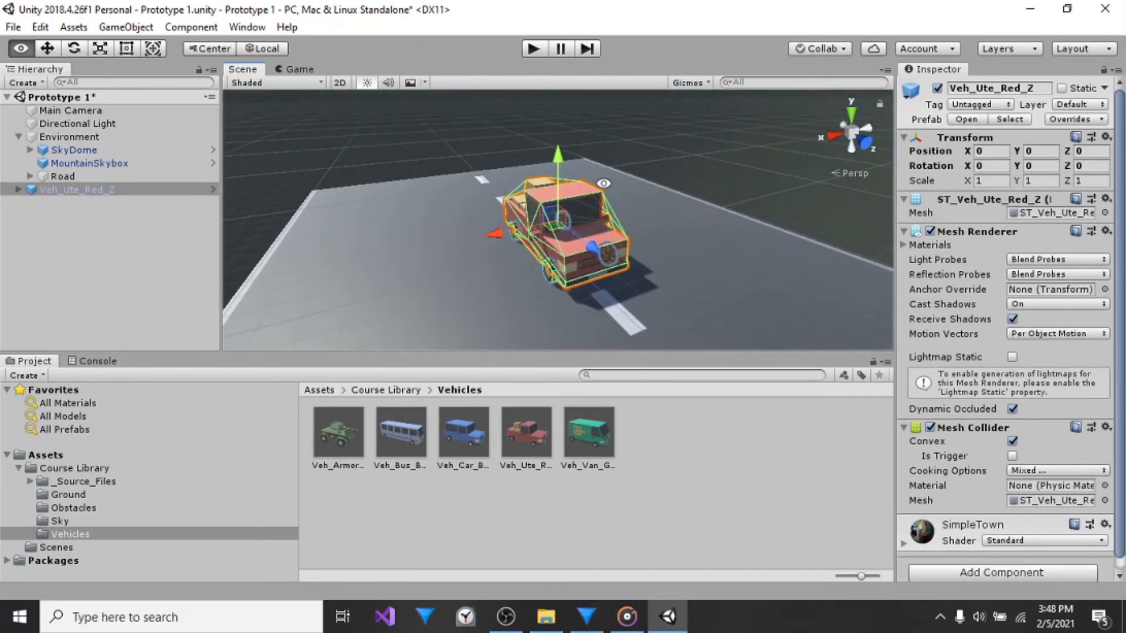
Inspect the selected truck at varying distances and view it from its side on the road.
{"action": "scroll", "coordinate": [578, 184], "scroll_direction": "down", "scroll_amount": 3}
{"action": "scroll", "coordinate": [579, 184], "scroll_direction": "up", "scroll_amount": 4}
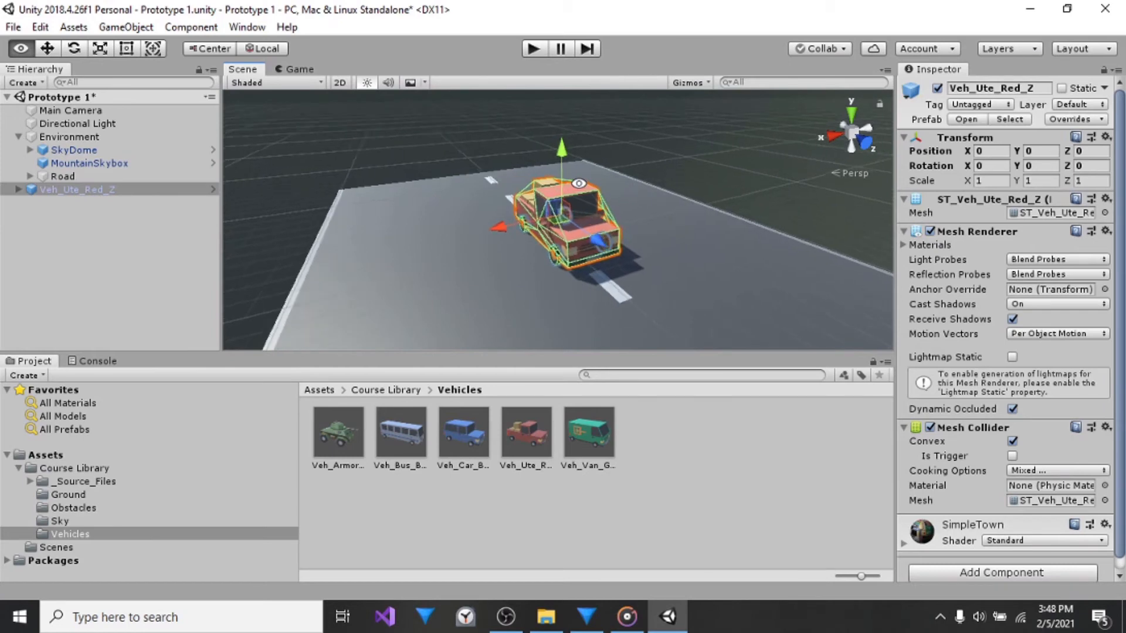
{"action": "scroll", "coordinate": [578, 184], "scroll_direction": "down", "scroll_amount": 5}
{"action": "scroll", "coordinate": [579, 184], "scroll_direction": "up", "scroll_amount": 3}
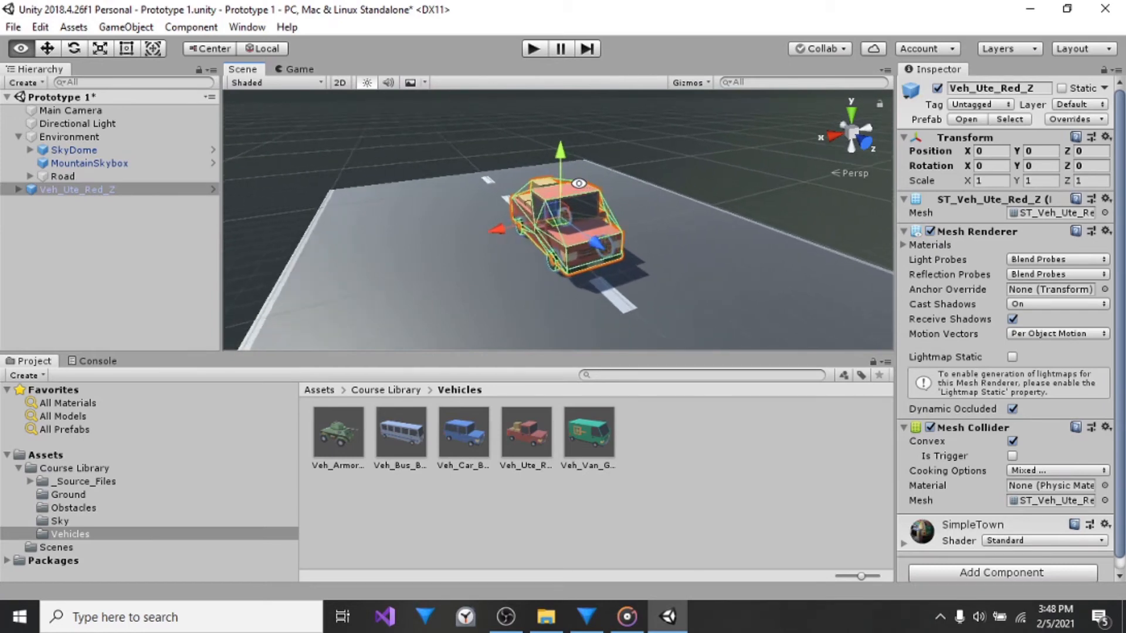
{"action": "scroll", "coordinate": [579, 184], "scroll_direction": "down", "scroll_amount": 3}
{"action": "scroll", "coordinate": [578, 184], "scroll_direction": "up", "scroll_amount": 4}
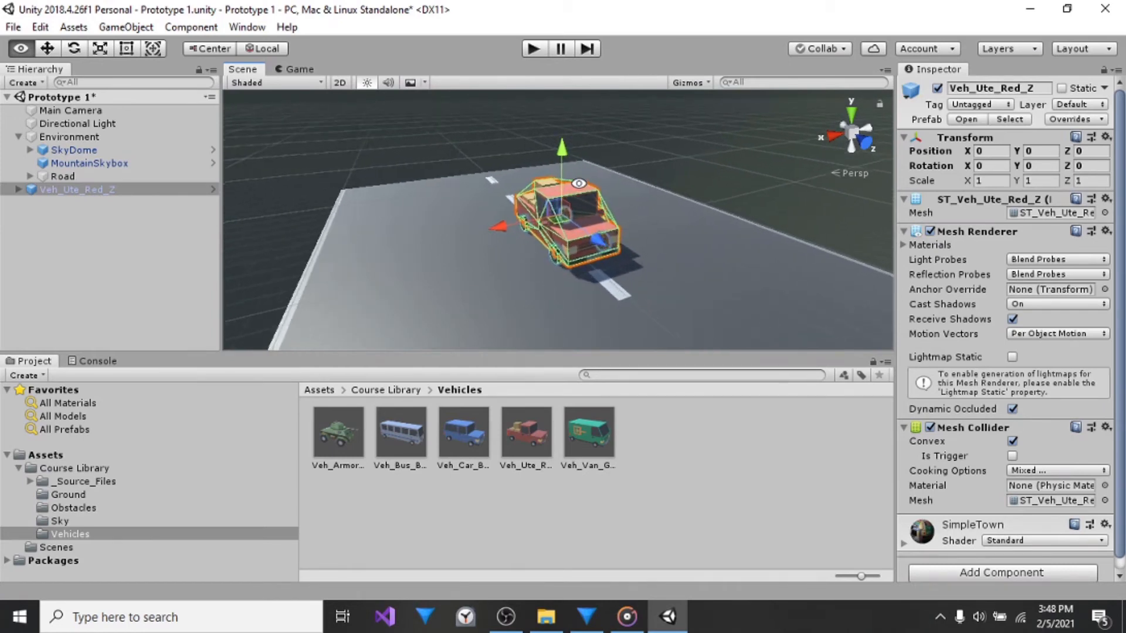
{"action": "scroll", "coordinate": [579, 184], "scroll_direction": "down", "scroll_amount": 3}
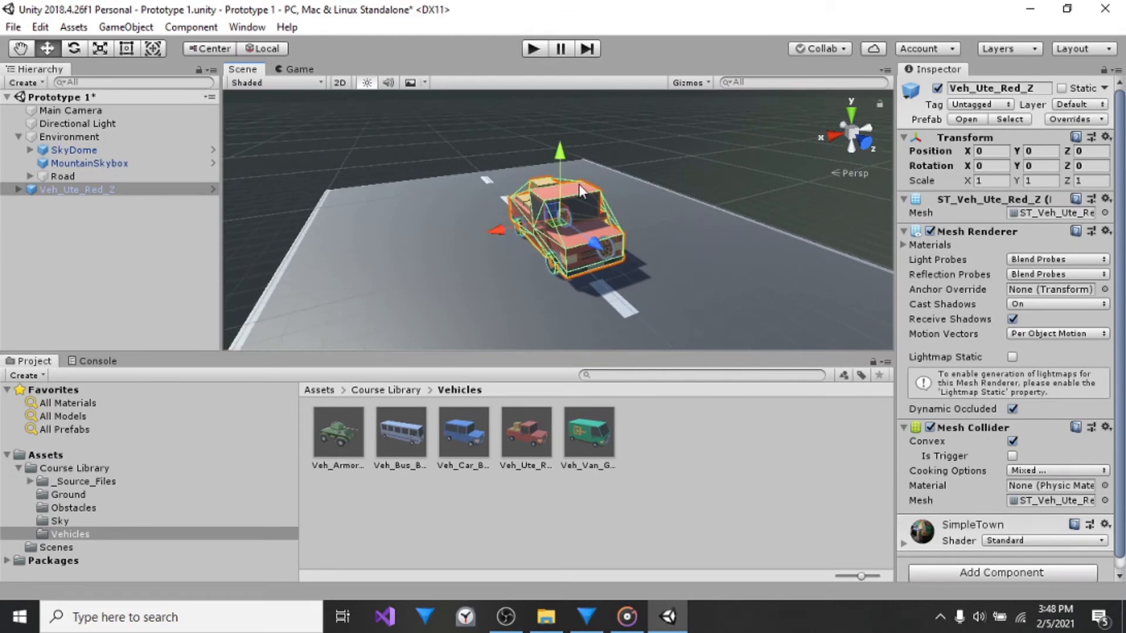
{"action": "left_click_drag", "start_coordinate": [663, 174], "coordinate": [327, 221], "text": "alt"}
{"action": "right_click_drag", "start_coordinate": [536, 191], "coordinate": [589, 121], "text": "alt"}
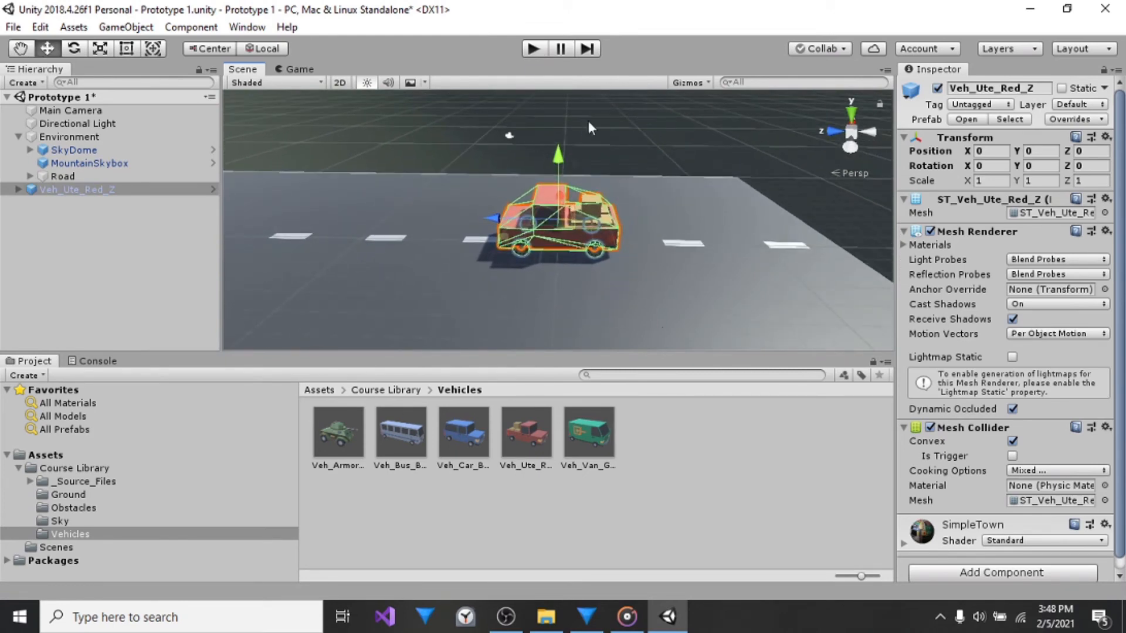
{"action": "scroll", "coordinate": [533, 188], "scroll_direction": "up", "scroll_amount": 2}
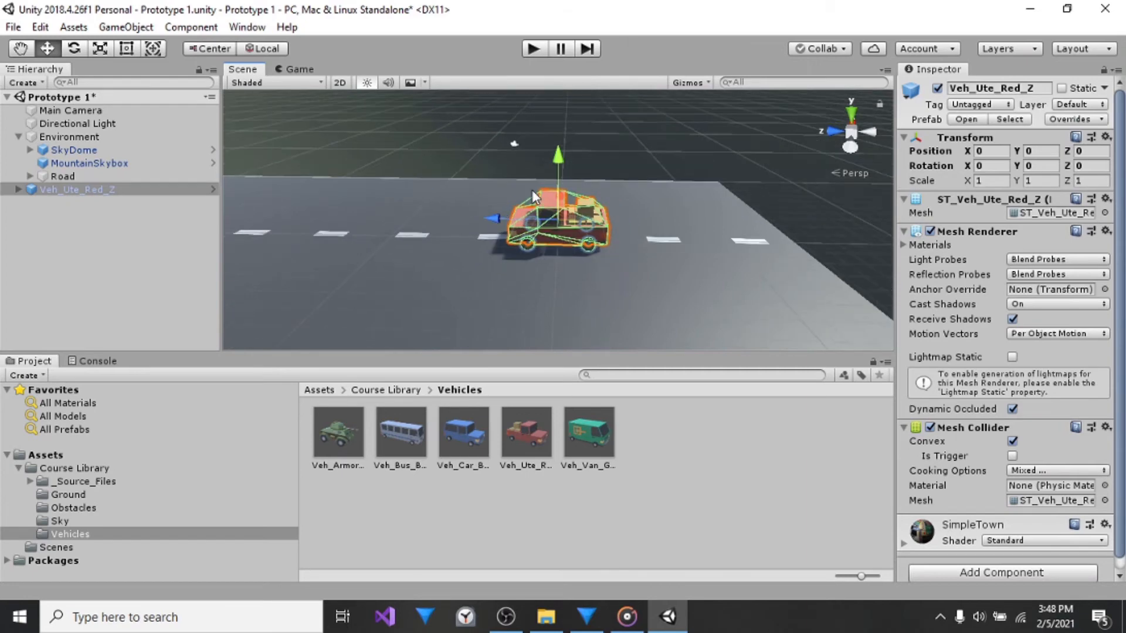
Reselect the truck, try moving it forward along the road to about Z 11.18, and undo the move.
{"action": "left_click", "coordinate": [100, 202]}
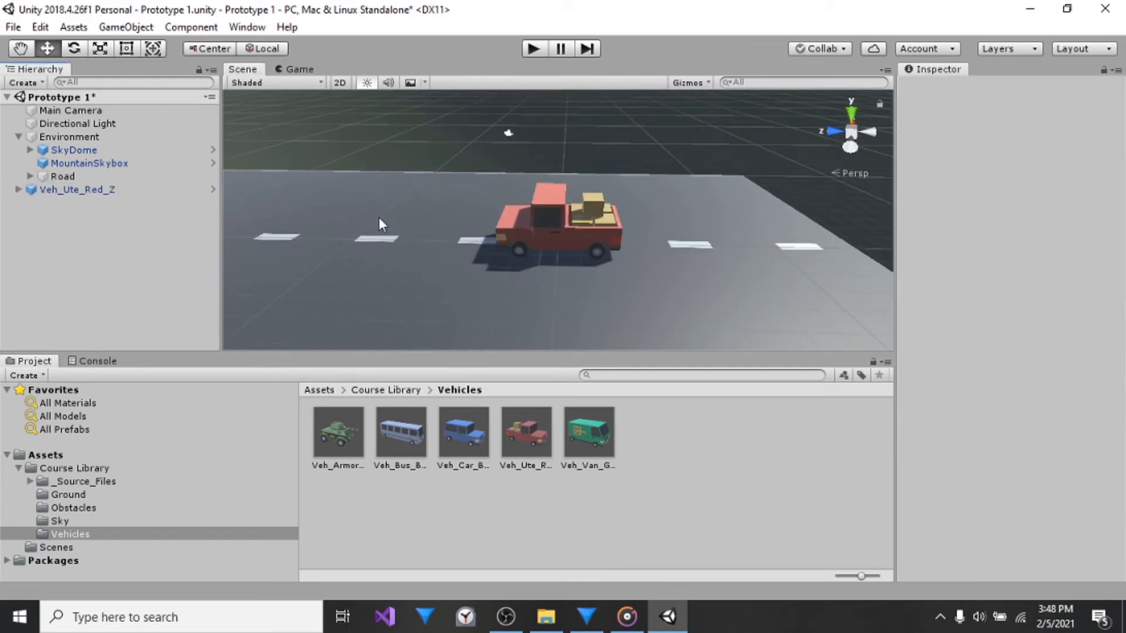
{"action": "left_click", "coordinate": [536, 221]}
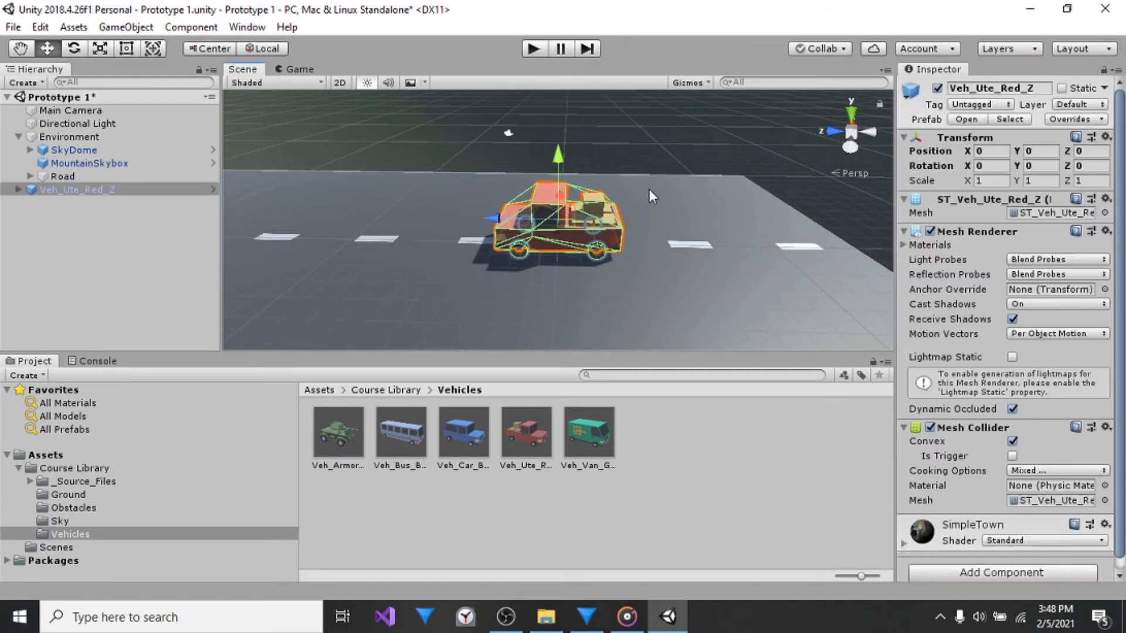
{"action": "left_click_drag", "start_coordinate": [703, 177], "coordinate": [537, 171], "text": "alt"}
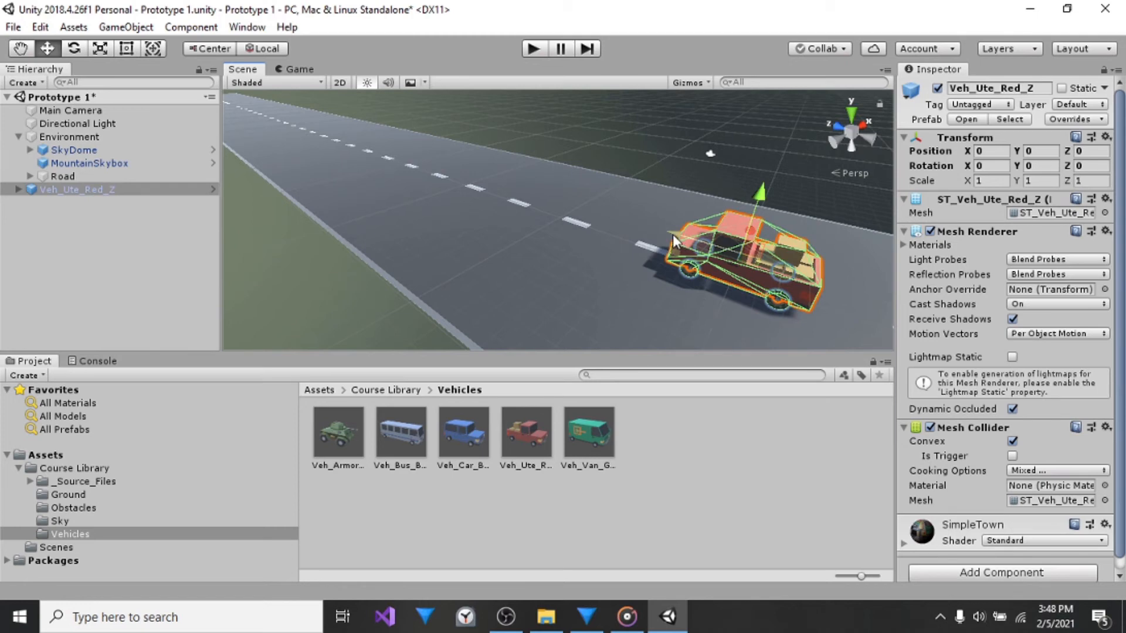
{"action": "left_click_drag", "start_coordinate": [649, 233], "coordinate": [379, 220]}
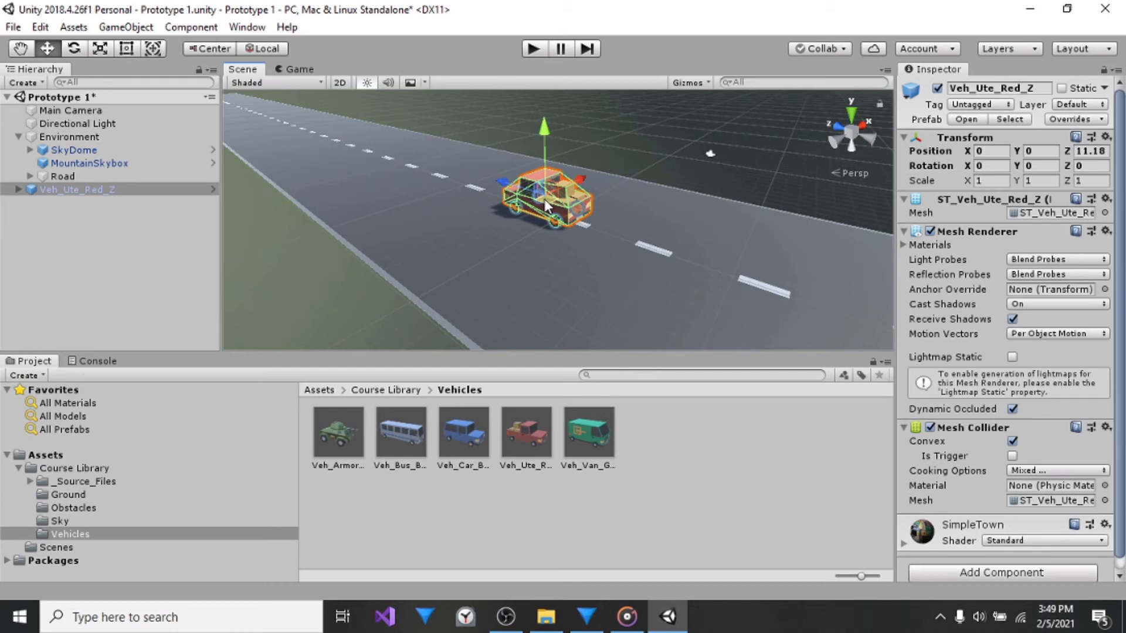
{"action": "key", "text": "ctrl+z"}
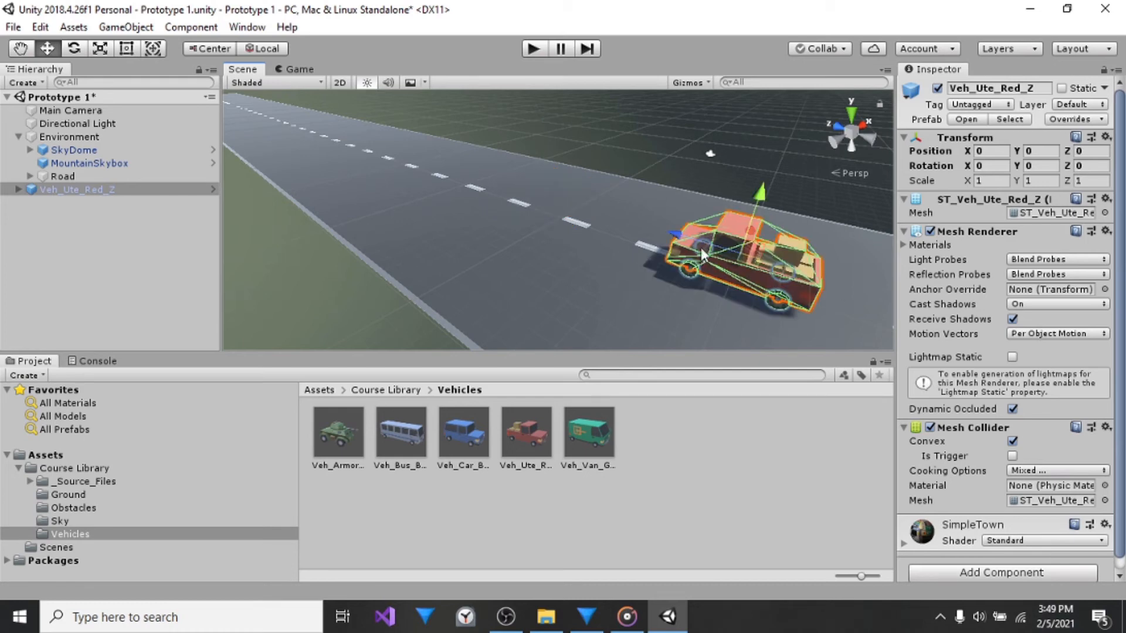
Try moving the truck forward along the Z axis and up along the Y axis, undoing each move.
{"action": "scroll", "coordinate": [709, 225], "scroll_direction": "down", "scroll_amount": 2}
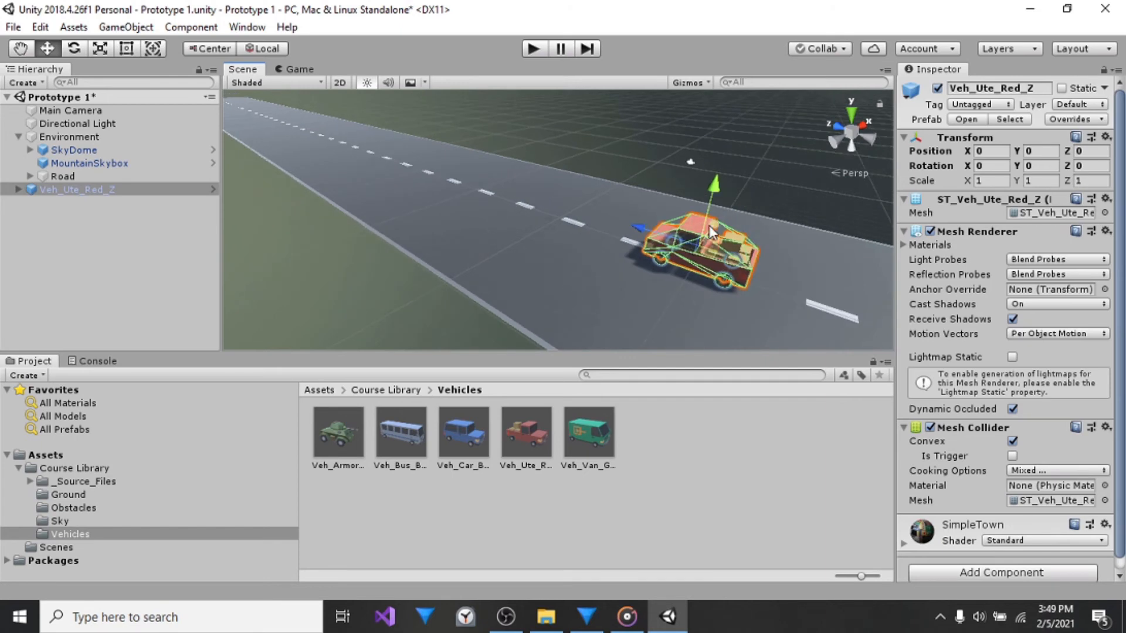
{"action": "left_click_drag", "start_coordinate": [709, 225], "coordinate": [701, 200], "text": "alt"}
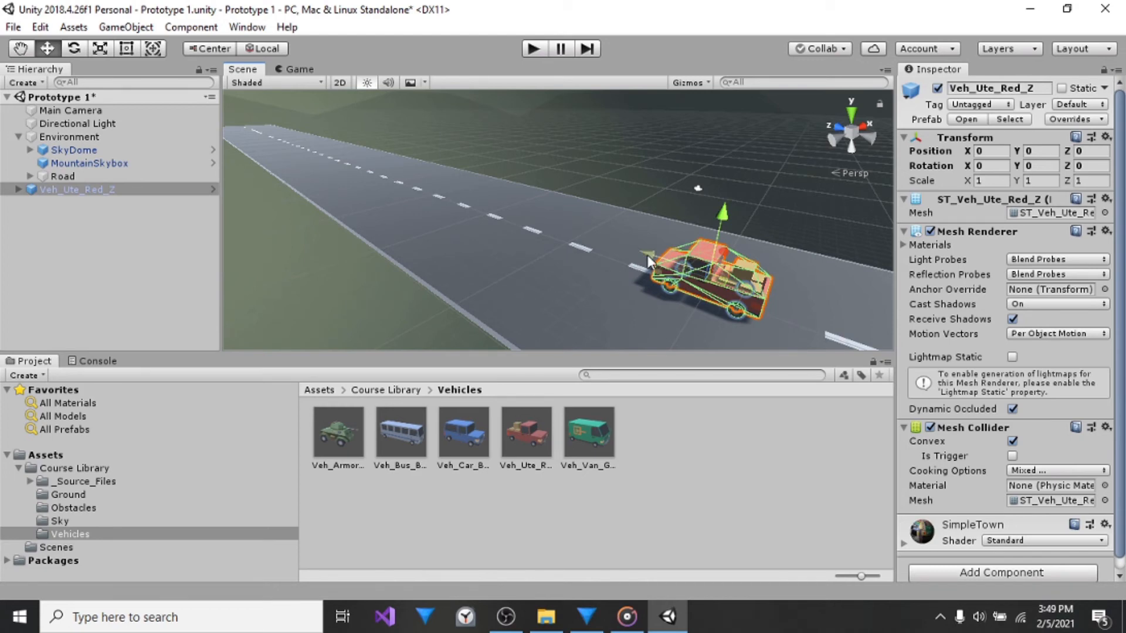
{"action": "left_click_drag", "start_coordinate": [647, 249], "coordinate": [473, 249]}
{"action": "key", "text": "ctrl+z"}
{"action": "left_click_drag", "start_coordinate": [722, 217], "coordinate": [723, 148]}
{"action": "key", "text": "ctrl+z"}
Move the truck sideways across the road along the X axis to about X 8.15.
{"action": "left_click_drag", "start_coordinate": [718, 247], "coordinate": [759, 188]}
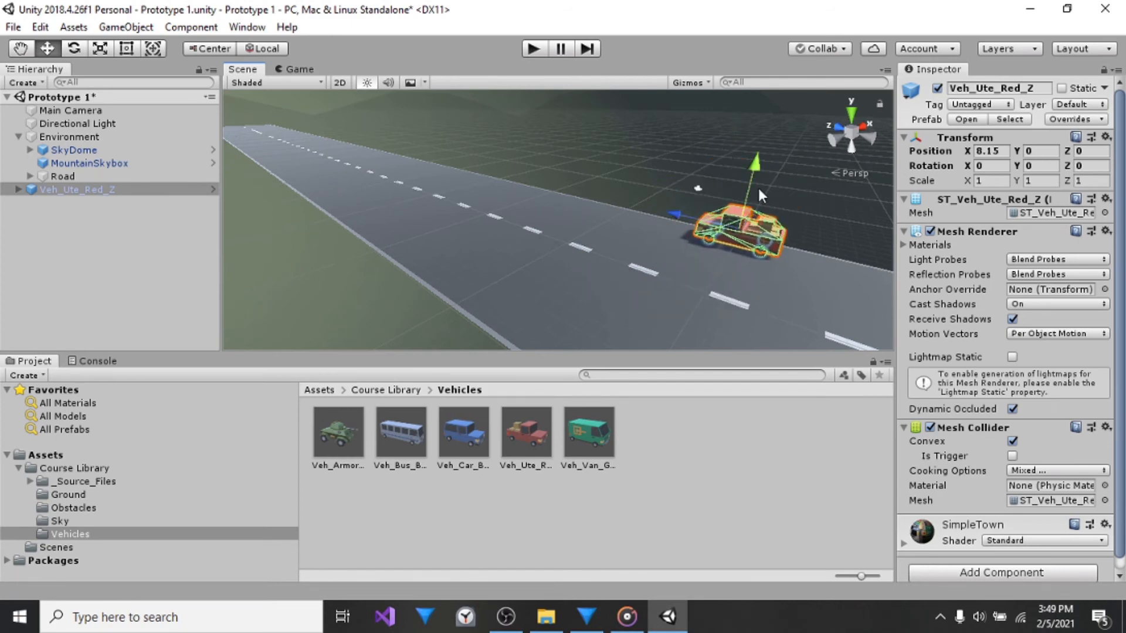
Undo the truck's sideways move and view it from behind on the road.
{"action": "key", "text": "ctrl+z"}
{"action": "scroll", "coordinate": [730, 201], "scroll_direction": "down", "scroll_amount": 5}
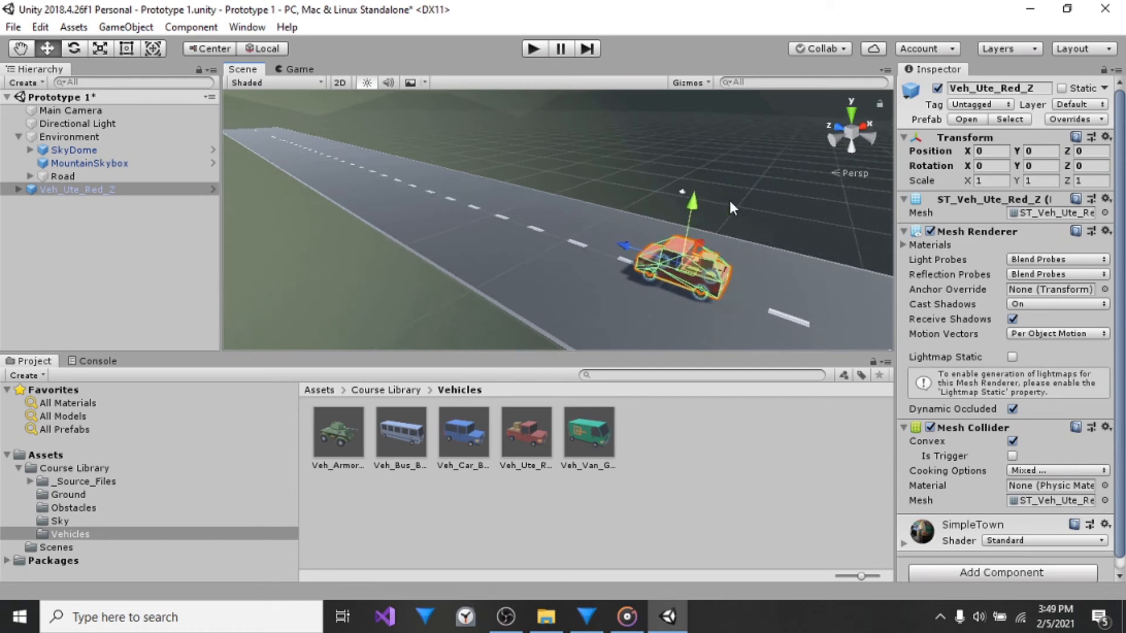
{"action": "scroll", "coordinate": [730, 201], "scroll_direction": "up", "scroll_amount": 3}
{"action": "key", "text": "alt"}
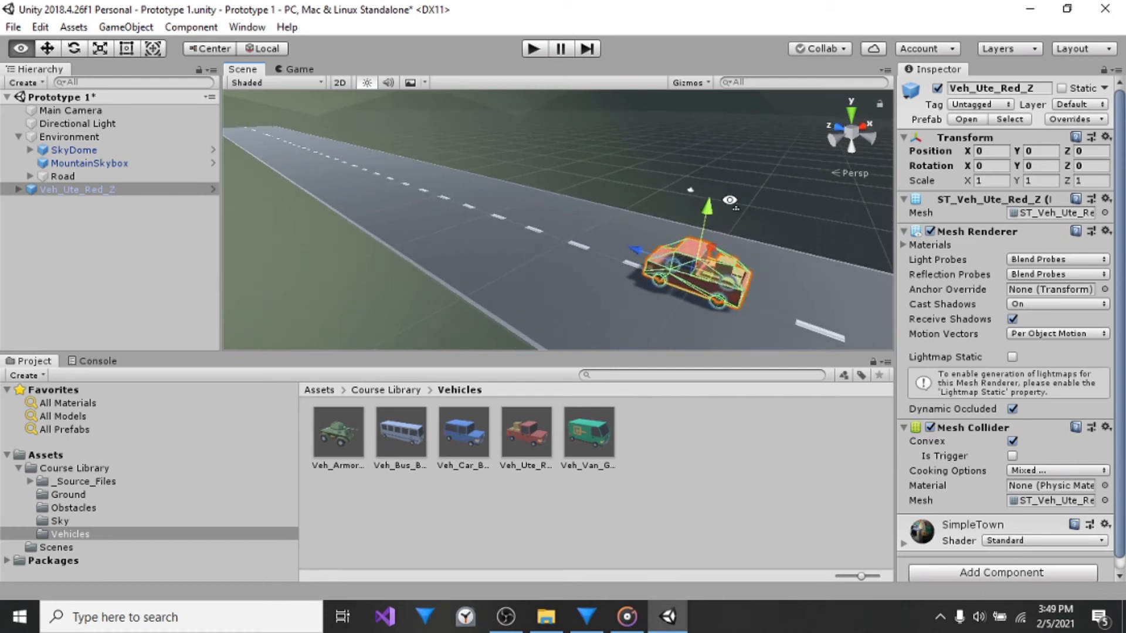
{"action": "left_click_drag", "start_coordinate": [730, 200], "coordinate": [702, 216], "text": "alt"}
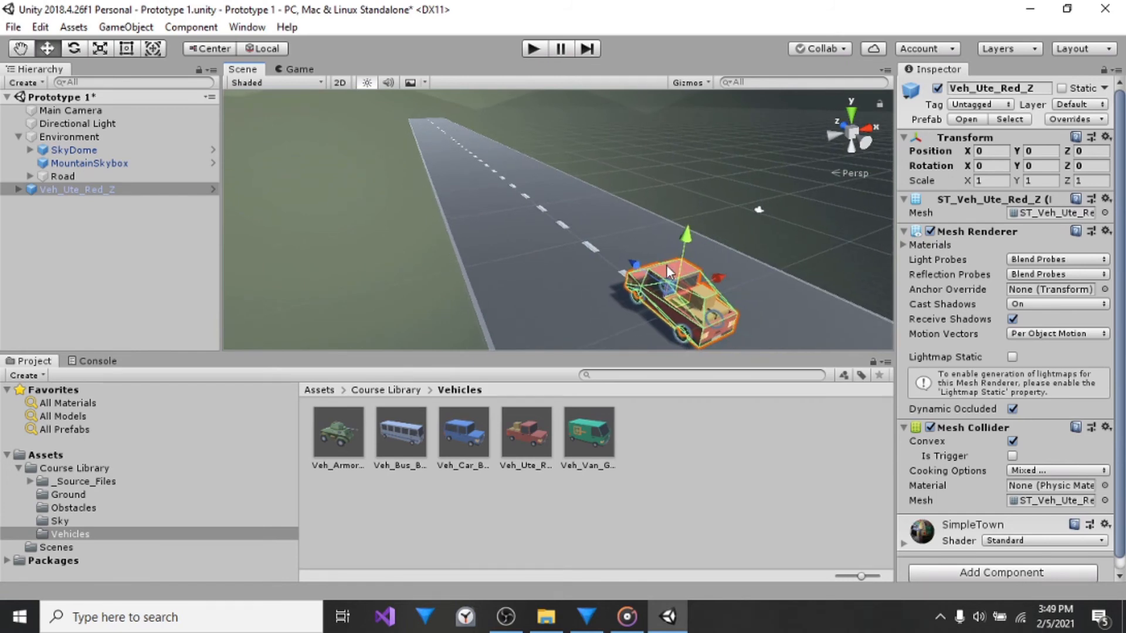
Try repositioning the truck axis by axis to about X 5.62, Y 3.67, Z 7.65, and undo all the moves.
{"action": "left_click_drag", "start_coordinate": [632, 272], "coordinate": [514, 209]}
{"action": "left_click_drag", "start_coordinate": [601, 172], "coordinate": [602, 128]}
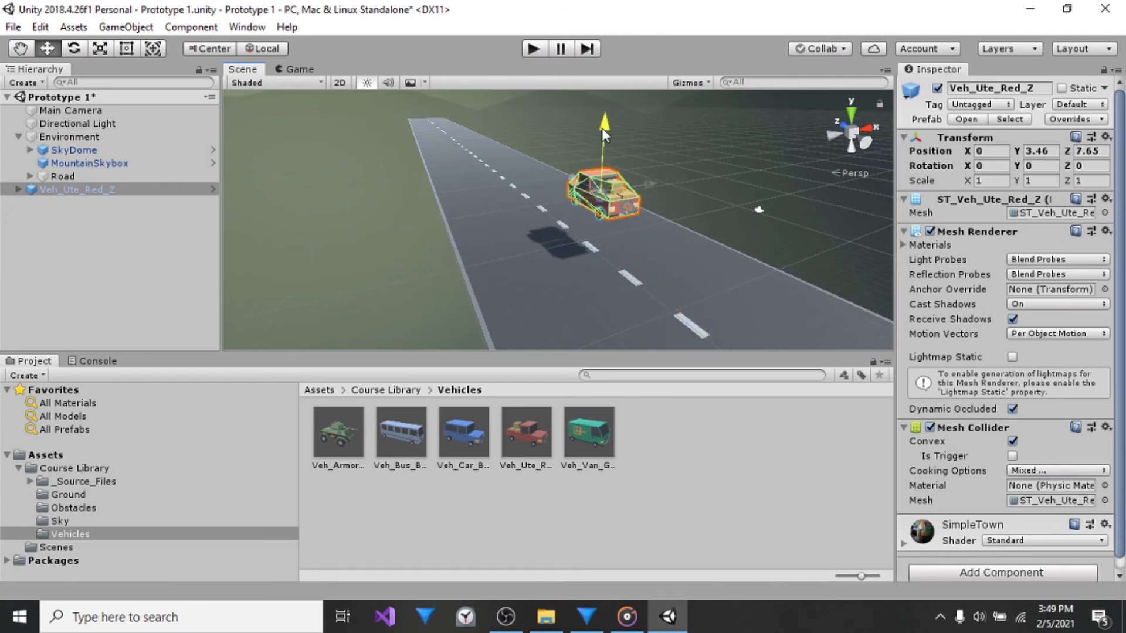
{"action": "left_click_drag", "start_coordinate": [645, 185], "coordinate": [709, 173]}
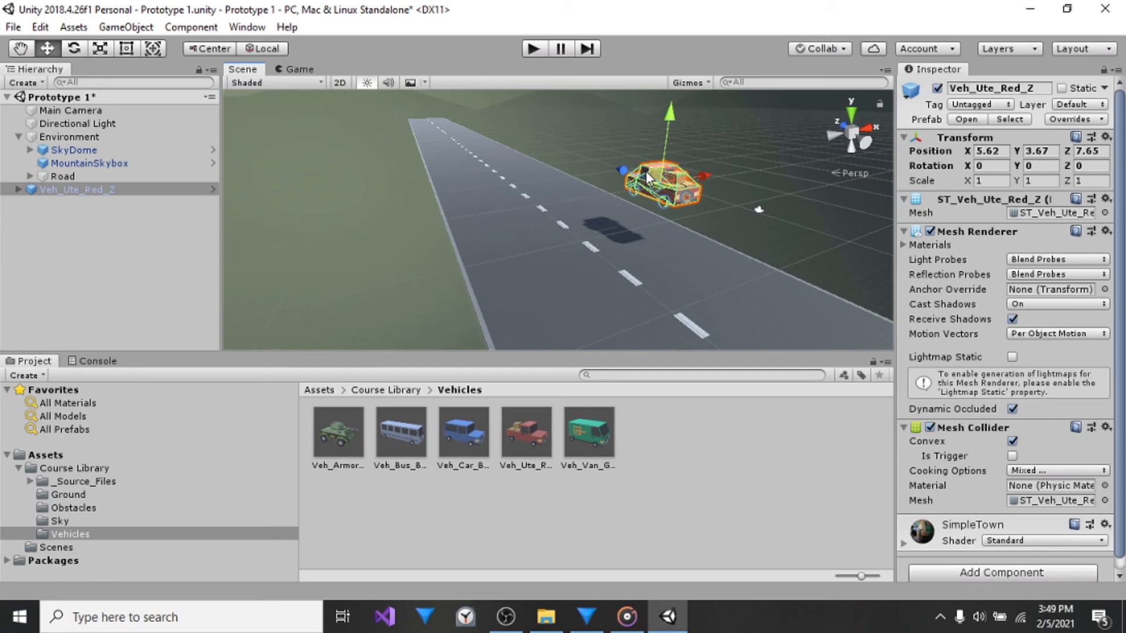
{"action": "key", "text": "ctrl+z"}
{"action": "key", "text": "ctrl+z"}
{"action": "key", "text": "ctrl+z"}
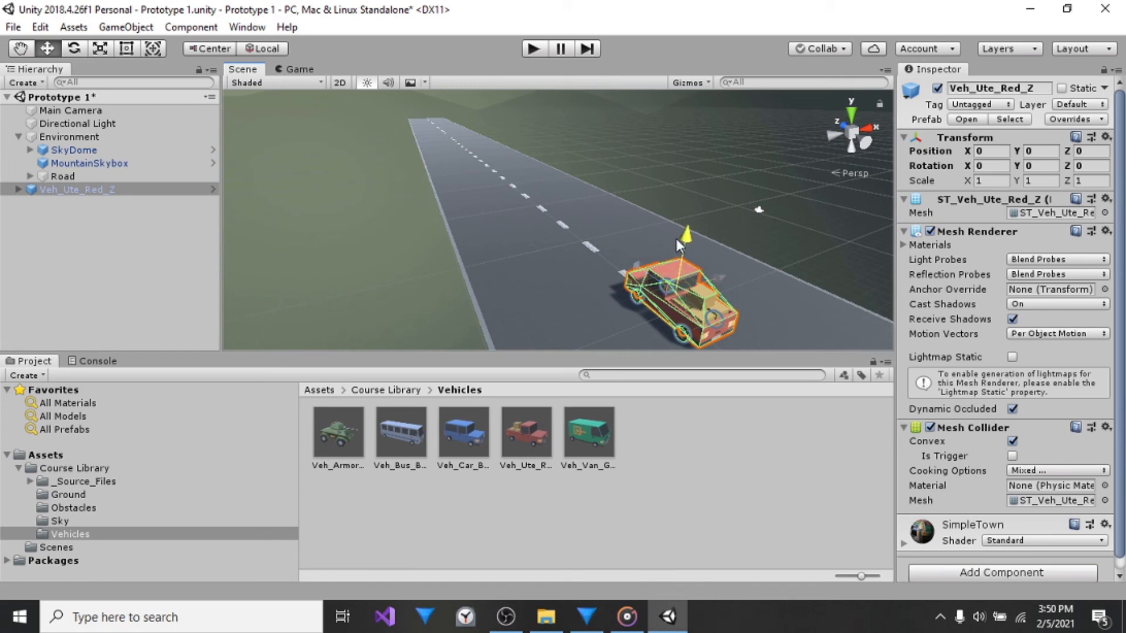
Try moving the truck up, forward, sideways and up again along single axes, undoing each move before making another.
{"action": "left_click_drag", "start_coordinate": [677, 238], "coordinate": [666, 141]}
{"action": "key", "text": "ctrl+z"}
{"action": "left_click_drag", "start_coordinate": [632, 262], "coordinate": [516, 186]}
{"action": "key", "text": "ctrl+z"}
{"action": "left_click_drag", "start_coordinate": [715, 277], "coordinate": [831, 258]}
{"action": "key", "text": "ctrl+z"}
{"action": "left_click_drag", "start_coordinate": [685, 238], "coordinate": [686, 142]}
{"action": "key", "text": "ctrl+z"}
Try moving the truck forward along Z, sideways along X and down along Y in succession, and undo all three moves.
{"action": "left_click_drag", "start_coordinate": [651, 269], "coordinate": [525, 199]}
{"action": "left_click_drag", "start_coordinate": [635, 226], "coordinate": [751, 202]}
{"action": "left_click_drag", "start_coordinate": [701, 152], "coordinate": [701, 231]}
{"action": "key", "text": "ctrl+z"}
{"action": "key", "text": "ctrl+z"}
{"action": "key", "text": "ctrl+z"}
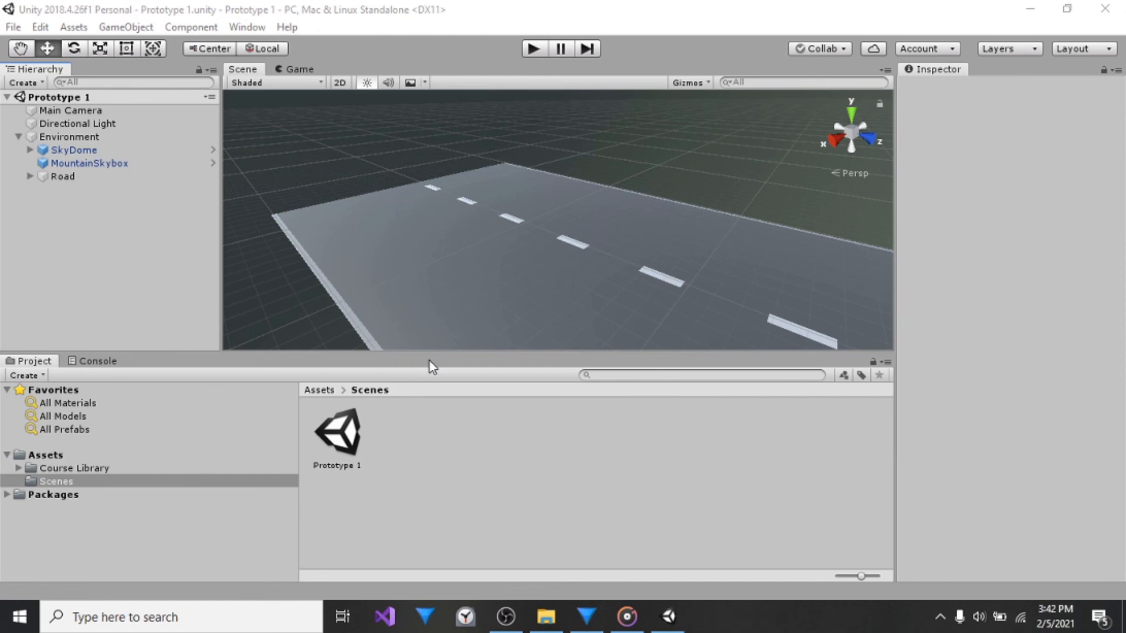
Open the Vehicles folder of the Course Library assets.
{"action": "left_click", "coordinate": [88, 468]}
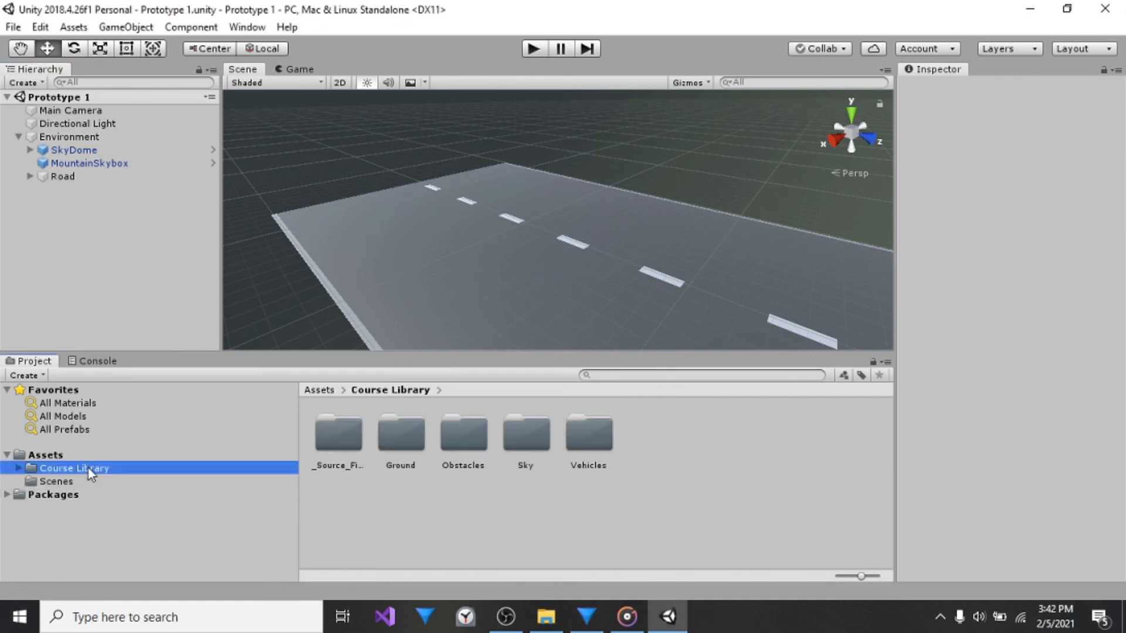
{"action": "double_click", "coordinate": [608, 434]}
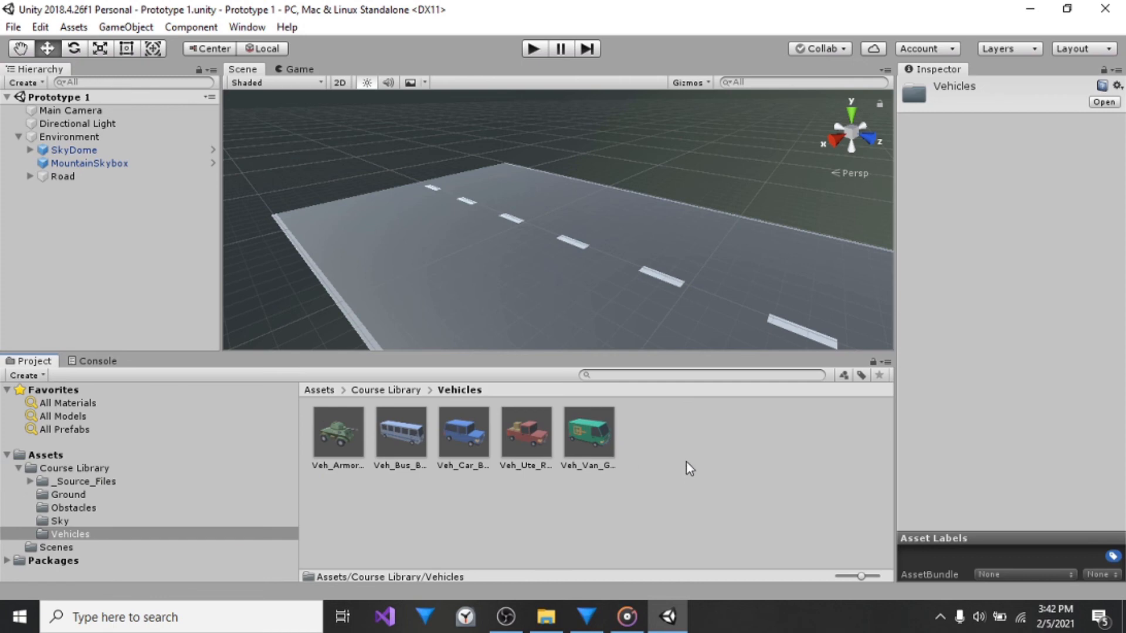